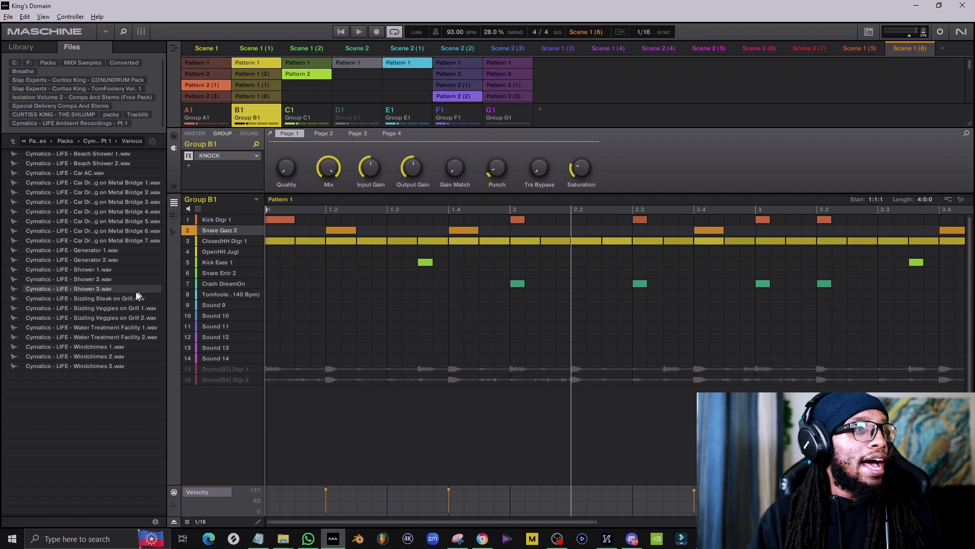
Step: Select the Sound 10 slot in Group B1's sound list
{"action": "left_click", "coordinate": [241, 314]}
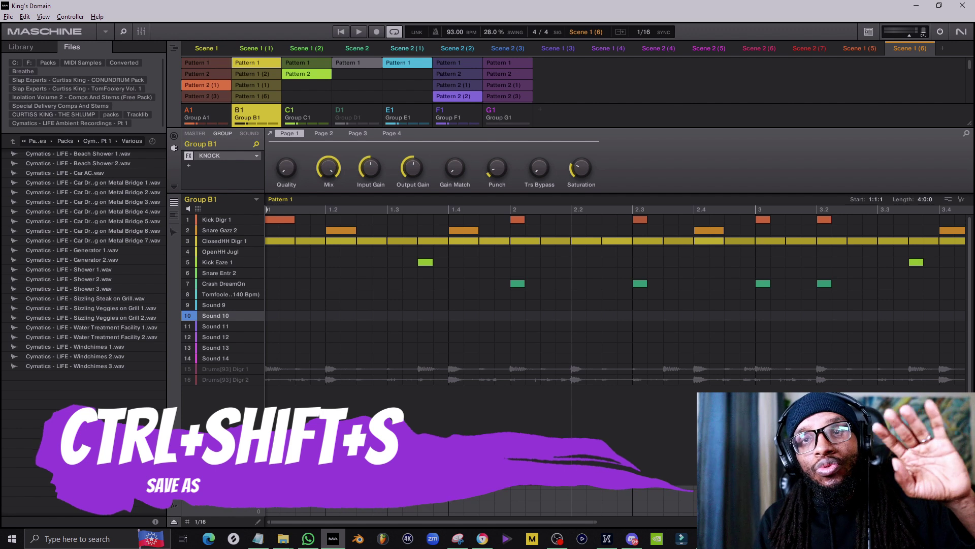
Step: With the pencil, paint a note run on Sound 11 from beat 2, plus notes on Sound 9
{"action": "key", "text": "Down"}
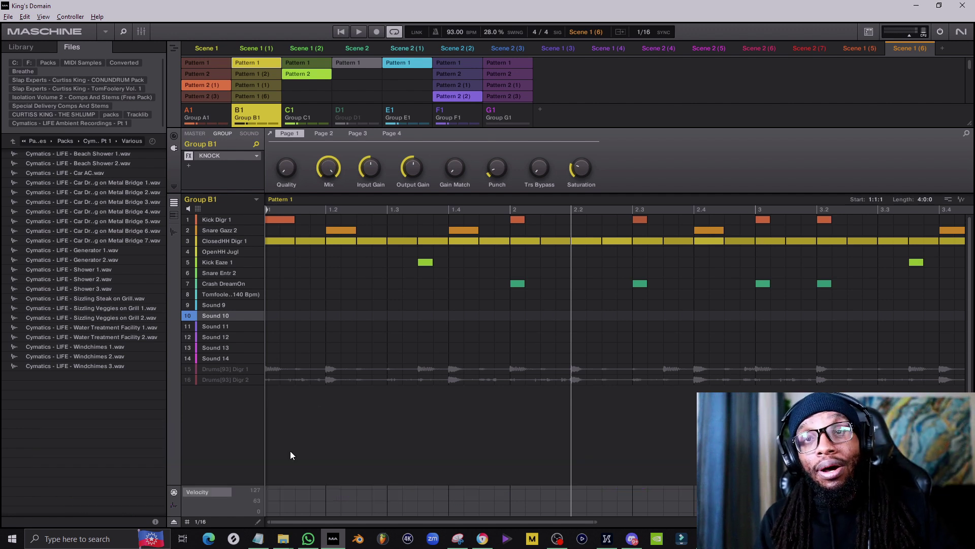
{"action": "left_click", "coordinate": [517, 326]}
{"action": "left_click_drag", "start_coordinate": [530, 325], "coordinate": [794, 326]}
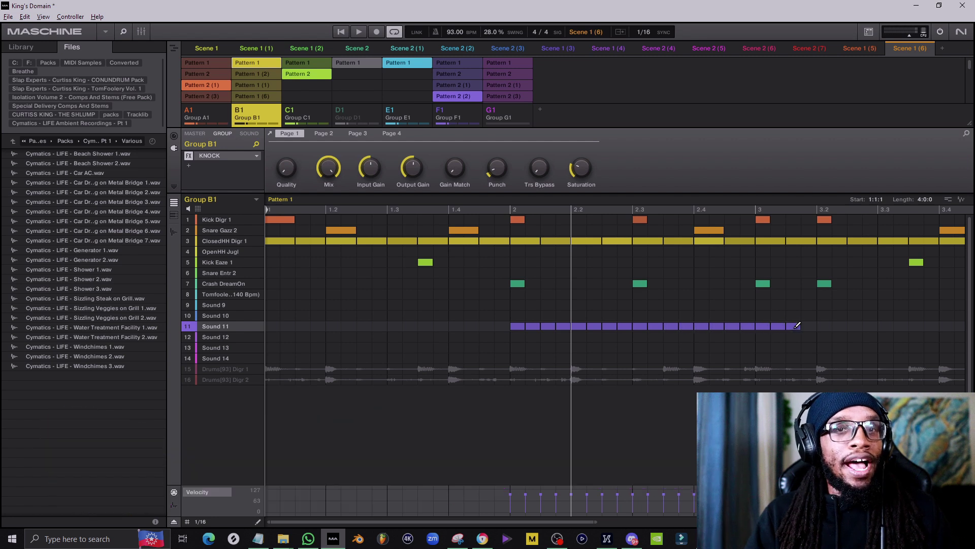
{"action": "left_click_drag", "start_coordinate": [797, 326], "coordinate": [797, 326]}
{"action": "left_click_drag", "start_coordinate": [625, 305], "coordinate": [719, 307]}
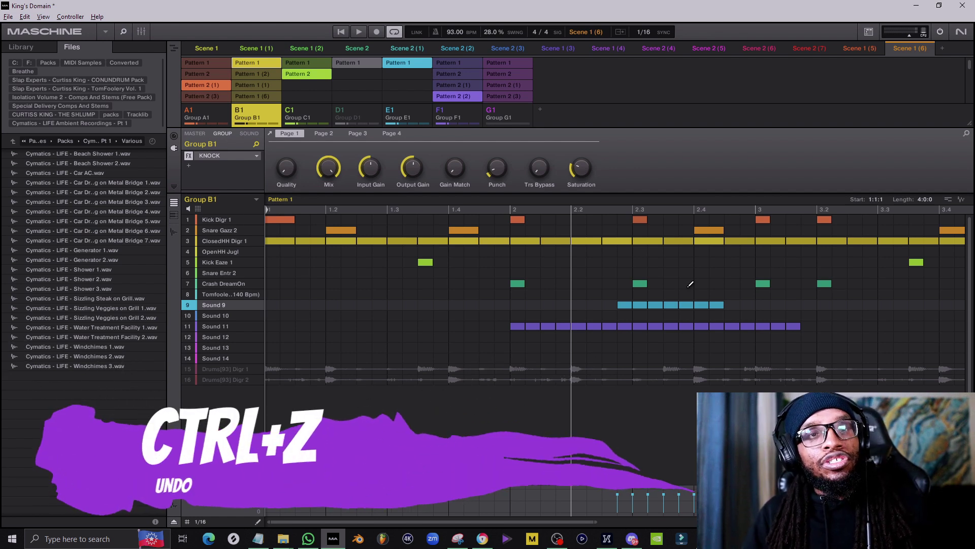
Step: Undo the Sound 9 and Sound 11 notes, then redo only the Sound 11 run
{"action": "key", "text": "ctrl+z"}
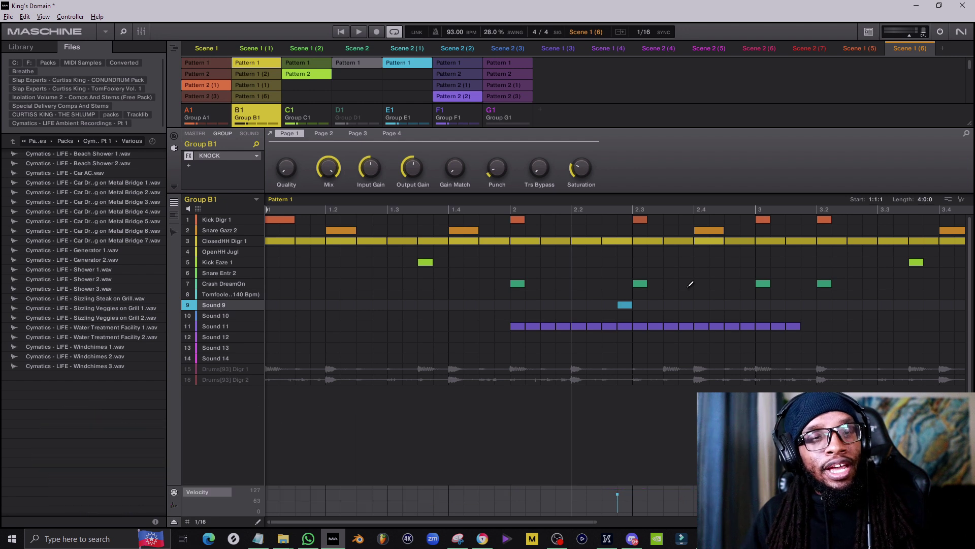
{"action": "key", "text": "ctrl+z"}
{"action": "key", "text": "ctrl+z"}
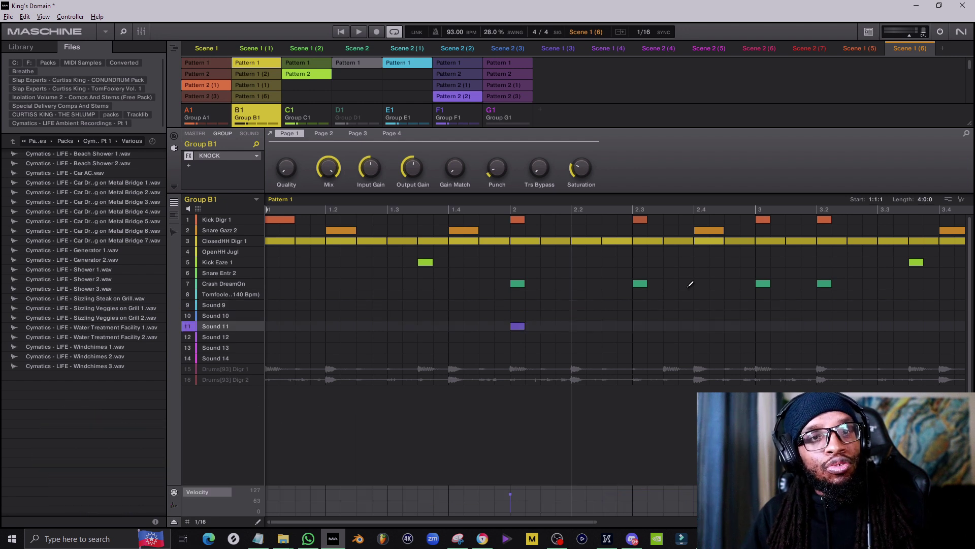
{"action": "key", "text": "ctrl+z"}
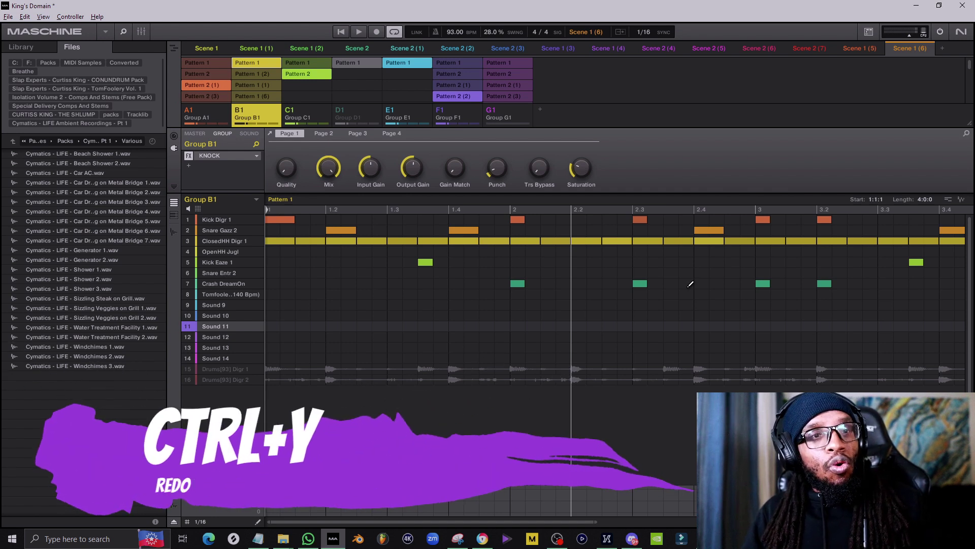
{"action": "key", "text": "ctrl+y"}
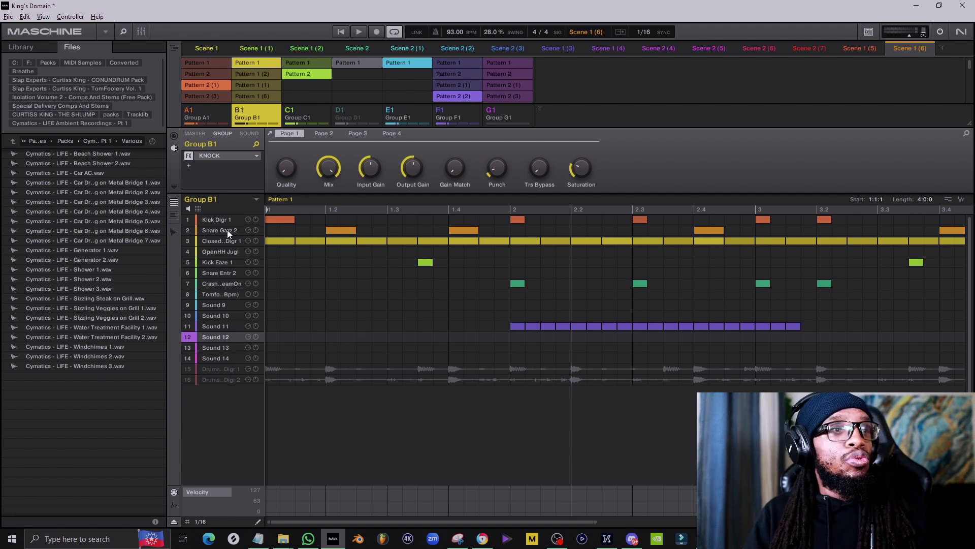
Step: Copy the Snare Gazz 2 sound and paste it into empty slot 12
{"action": "left_click", "coordinate": [227, 231]}
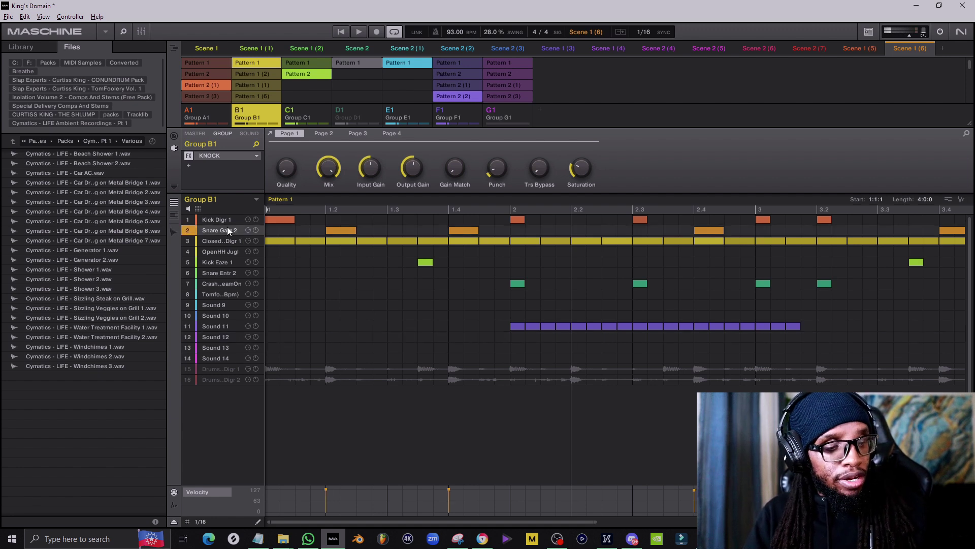
{"action": "key", "text": "ctrl+c"}
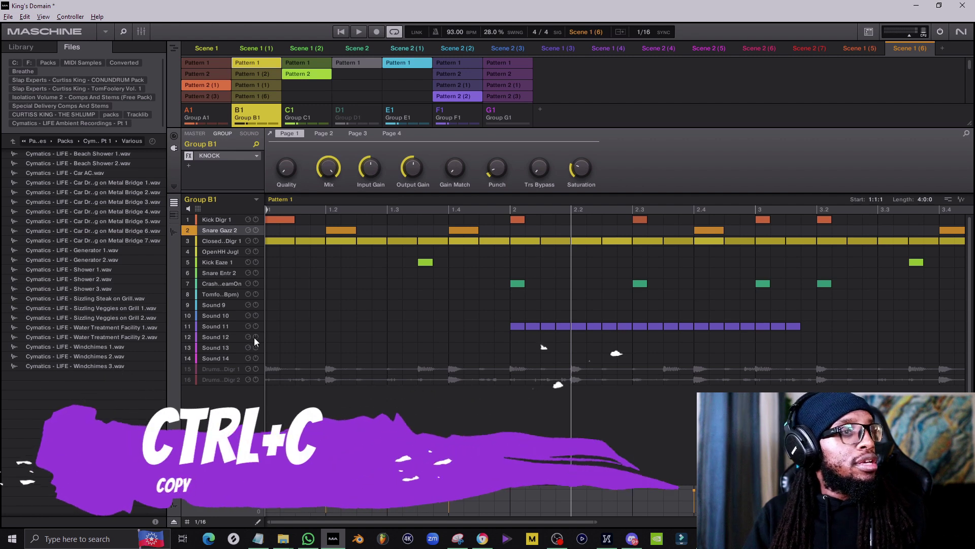
{"action": "left_click", "coordinate": [226, 338]}
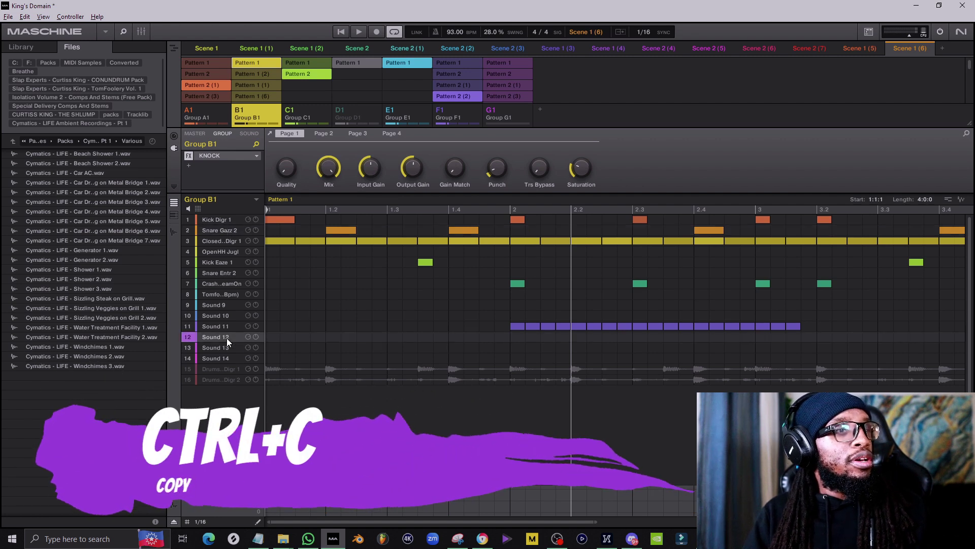
{"action": "key", "text": "ctrl+v"}
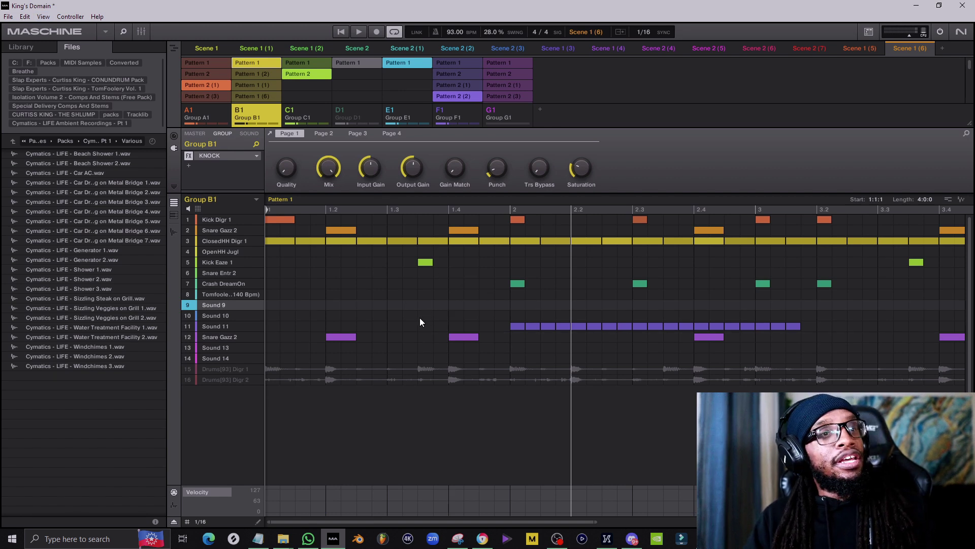
Step: Cut and paste back the row 12 note at 1.2, then delete it
{"action": "left_click", "coordinate": [342, 338]}
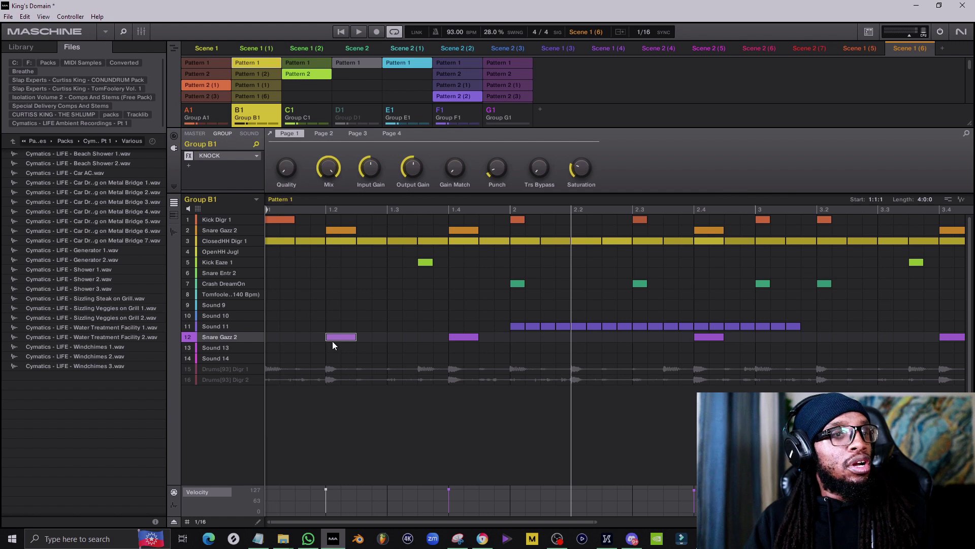
{"action": "key", "text": "ctrl+x"}
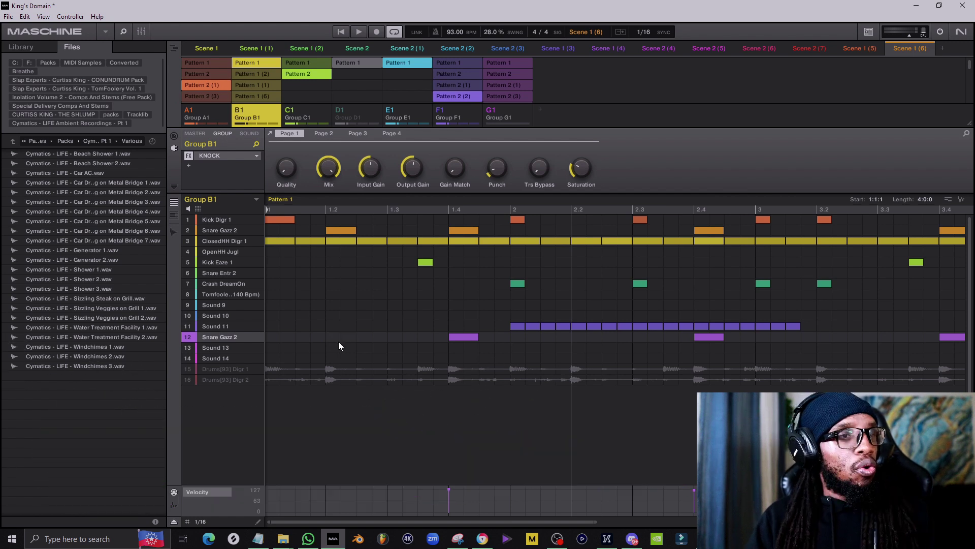
{"action": "key", "text": "ctrl+v"}
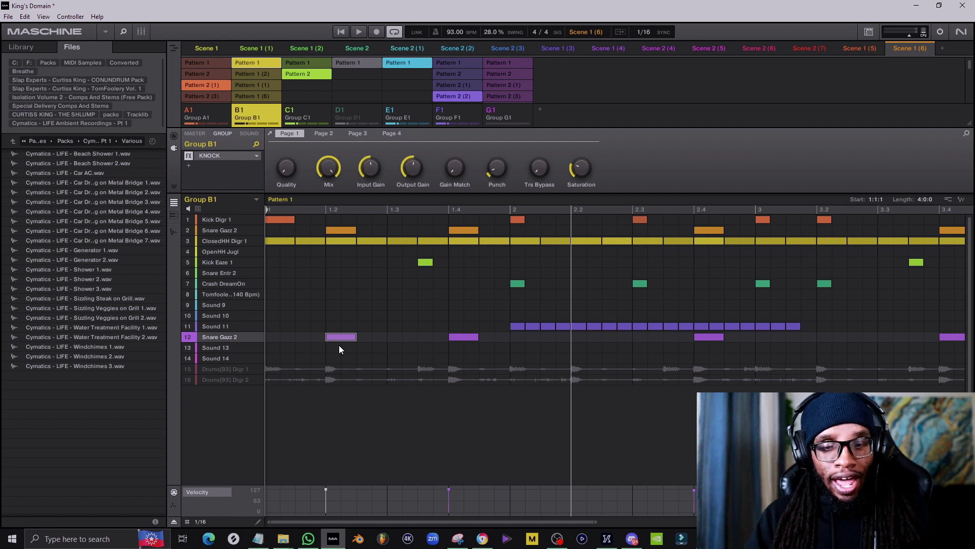
{"action": "key", "text": "BackSpace"}
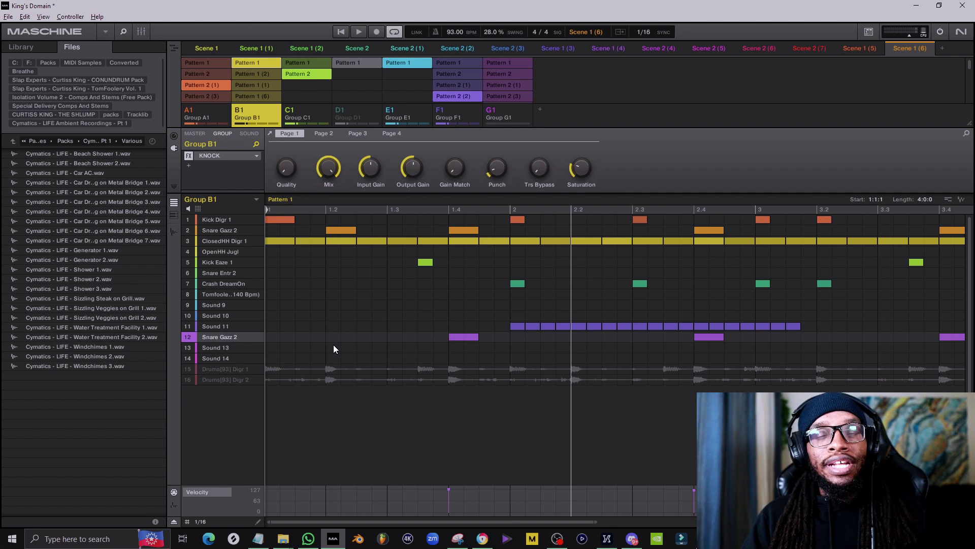
Step: Play and stop the pattern, then start a new project to bring up the save prompt
{"action": "key", "text": "space"}
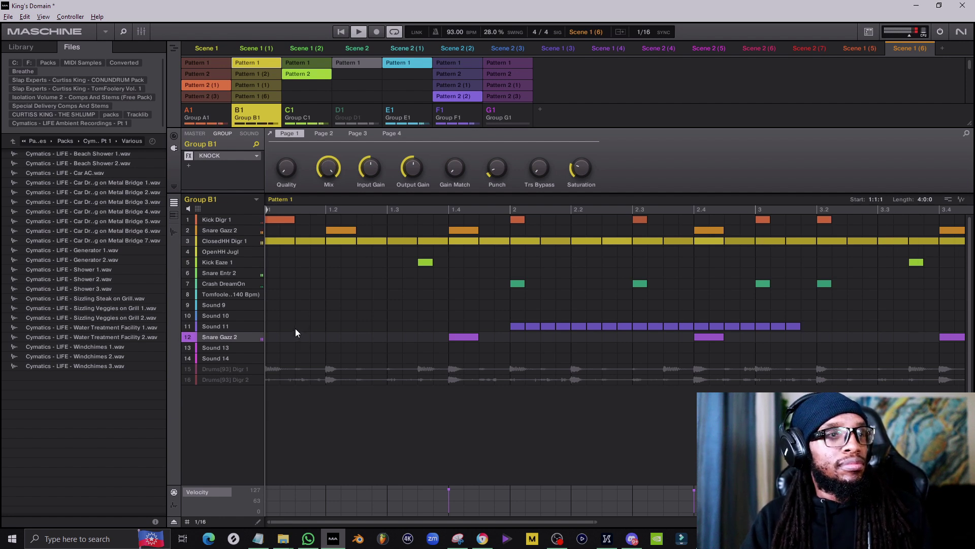
{"action": "key", "text": "space"}
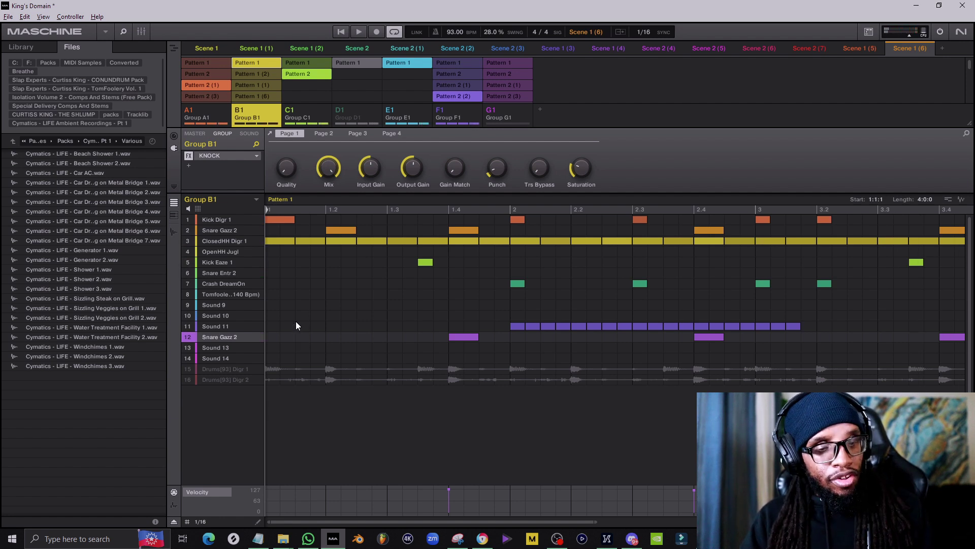
{"action": "key", "text": "ctrl+n"}
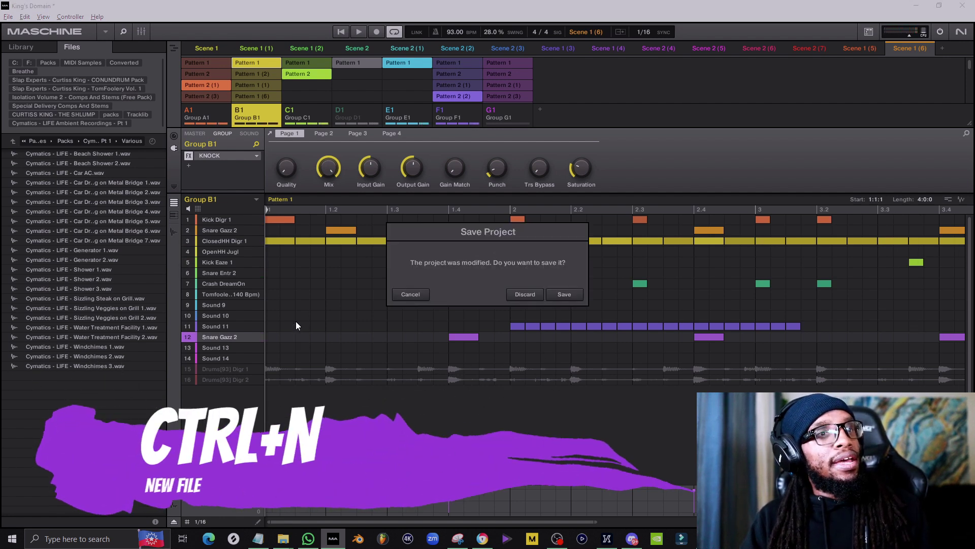
Step: Discard the unsaved changes and reopen the King's Domain project
{"action": "left_click", "coordinate": [522, 294]}
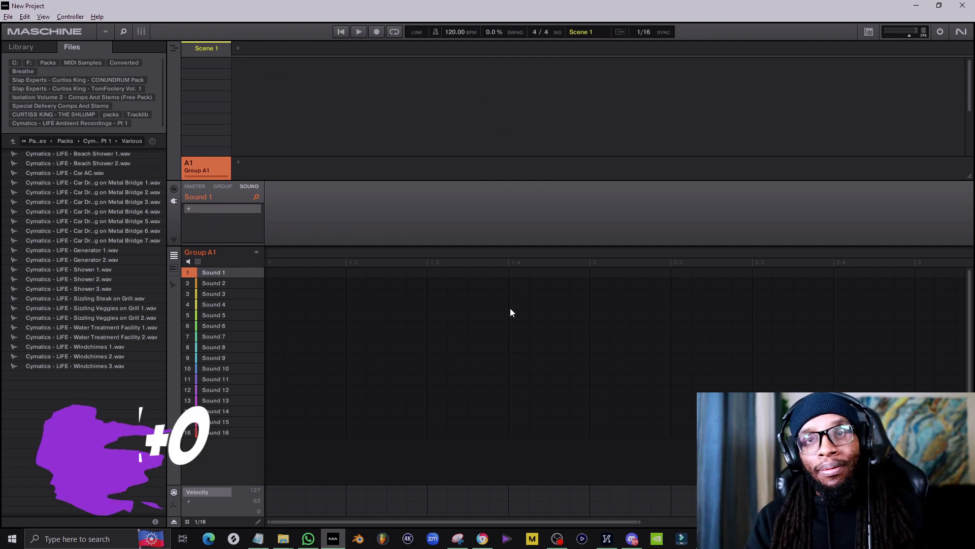
{"action": "key", "text": "ctrl+o"}
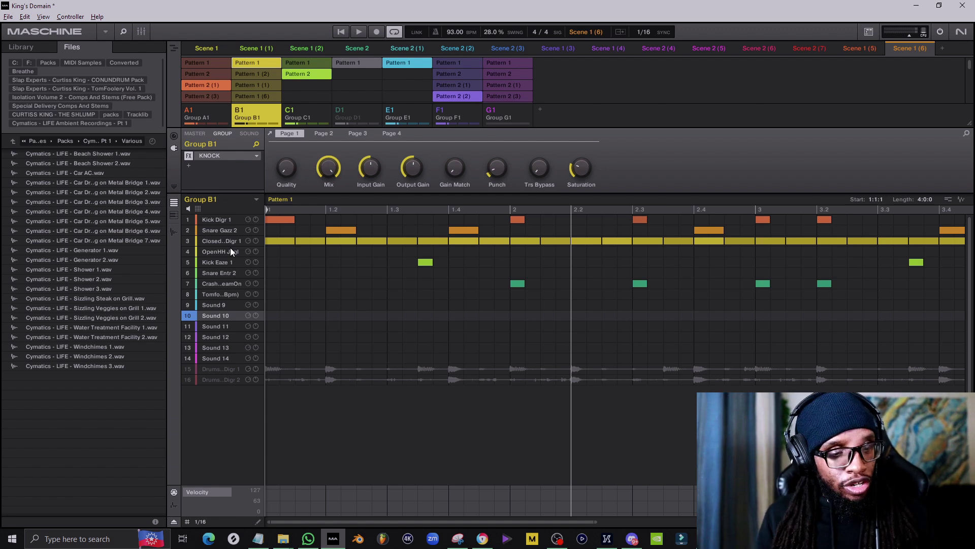
Step: Put Maschine in full-screen mode and hide the file browser with F4
{"action": "key", "text": "ctrl+f"}
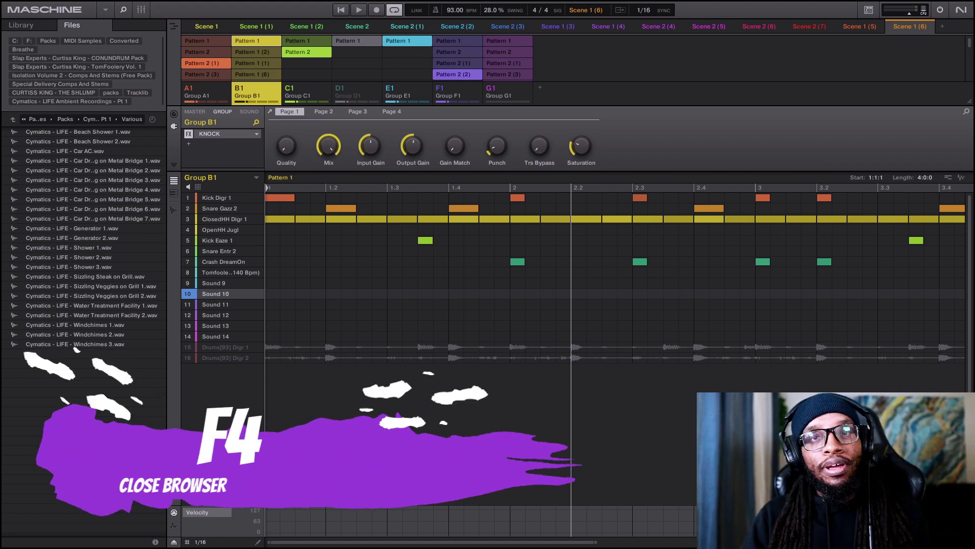
{"action": "key", "text": "F4"}
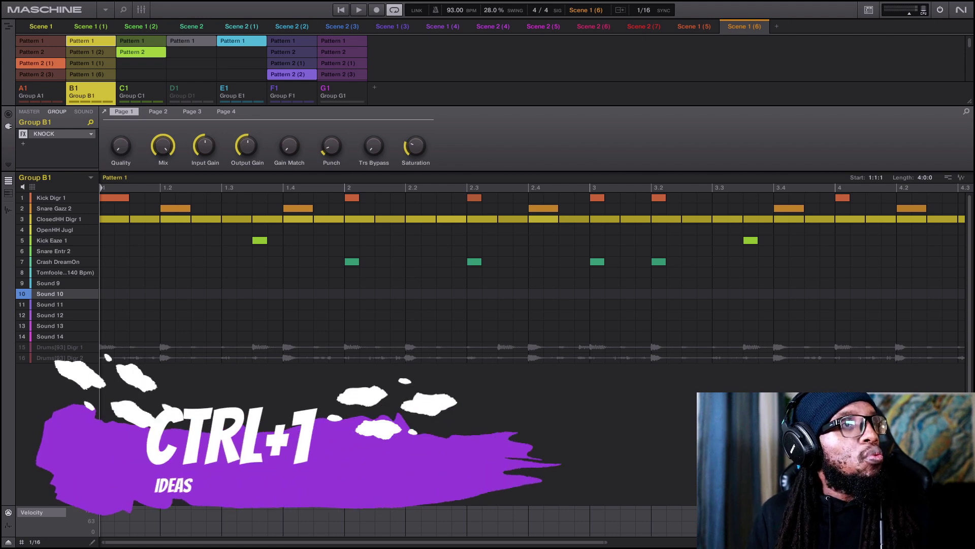
Step: Toggle the top area repeatedly between Song and Ideas views, ending on Ideas
{"action": "key", "text": "ctrl+2"}
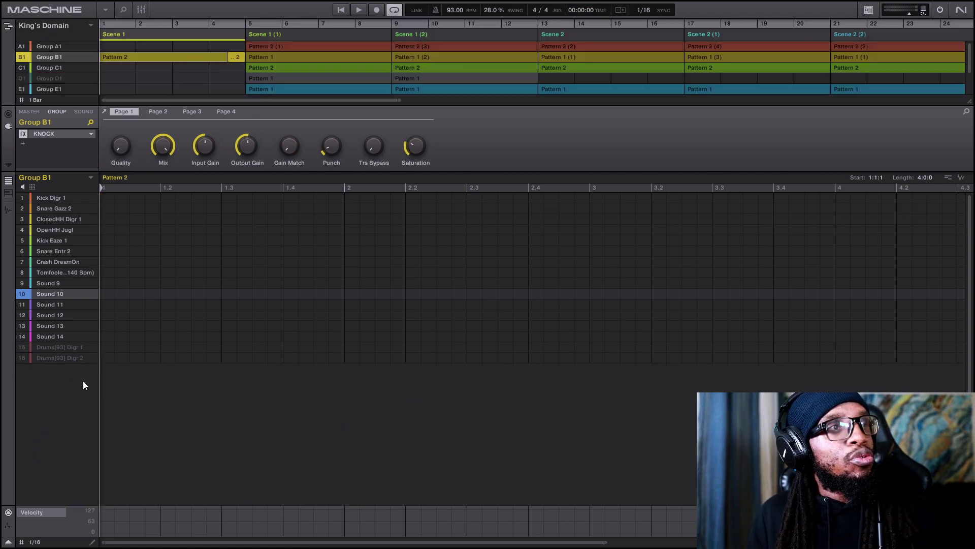
{"action": "key", "text": "ctrl+1"}
{"action": "key", "text": "ctrl+2"}
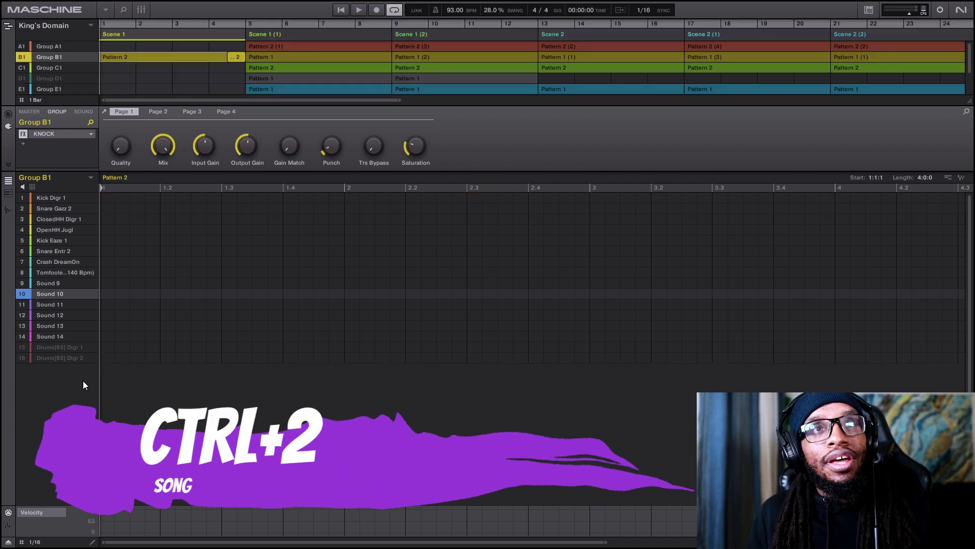
{"action": "key", "text": "ctrl+1"}
{"action": "key", "text": "ctrl+2"}
{"action": "key", "text": "ctrl+1"}
{"action": "key", "text": "ctrl+2"}
{"action": "key", "text": "ctrl+1"}
{"action": "key", "text": "ctrl+2"}
{"action": "key", "text": "ctrl+1"}
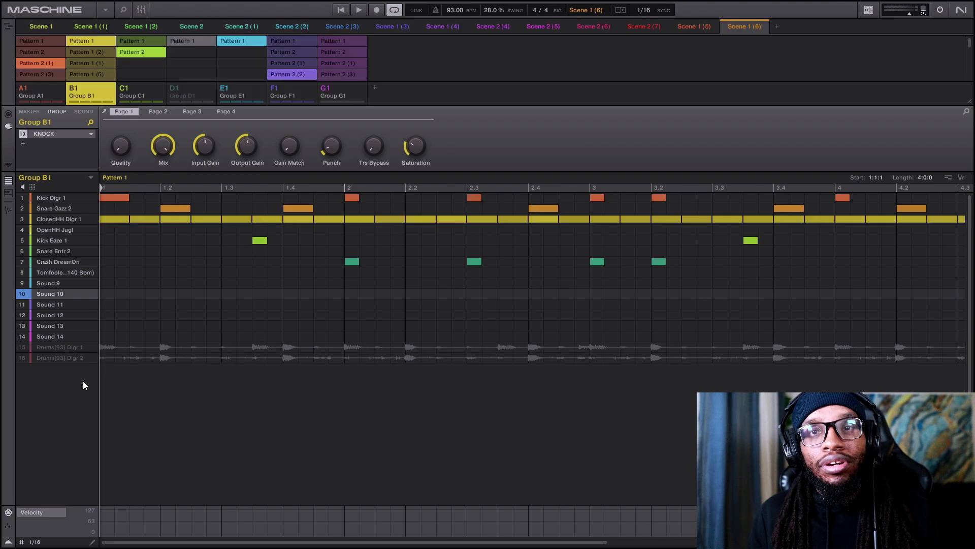
{"action": "key", "text": "ctrl+2"}
{"action": "key", "text": "ctrl+1"}
{"action": "key", "text": "ctrl+2"}
{"action": "key", "text": "ctrl+1"}
{"action": "key", "text": "ctrl+2"}
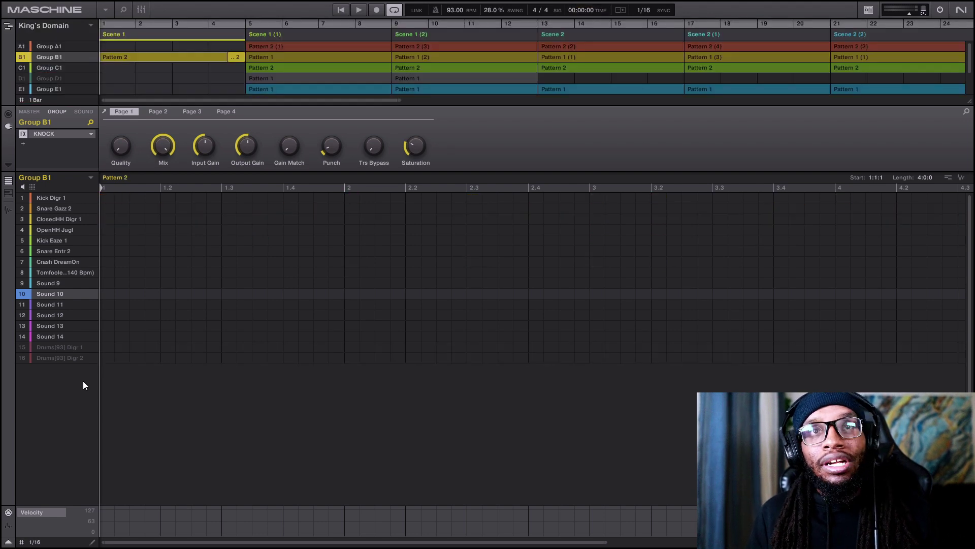
{"action": "key", "text": "ctrl+1"}
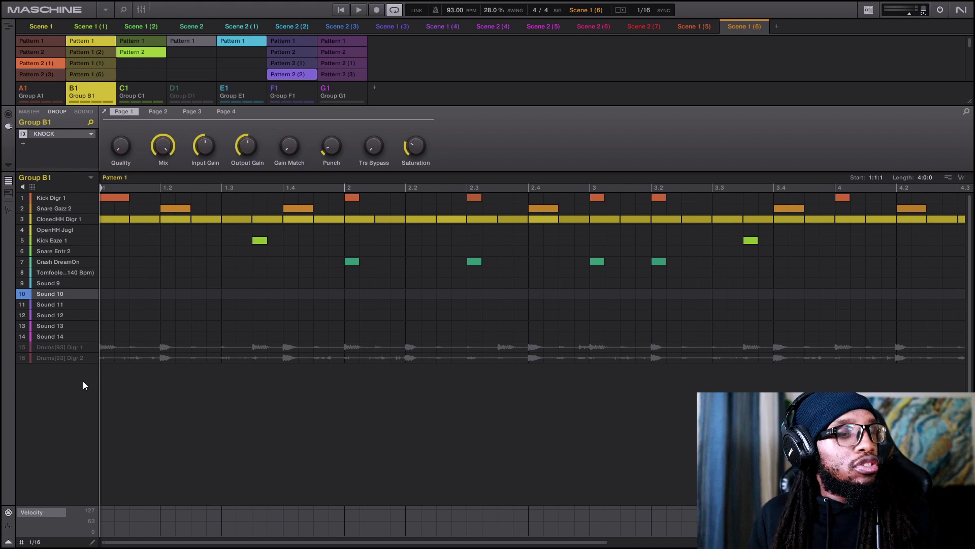
Step: Switch to the Song view and load Scene 1 (1)'s Pattern 1 into the editor
{"action": "key", "text": "ctrl+2"}
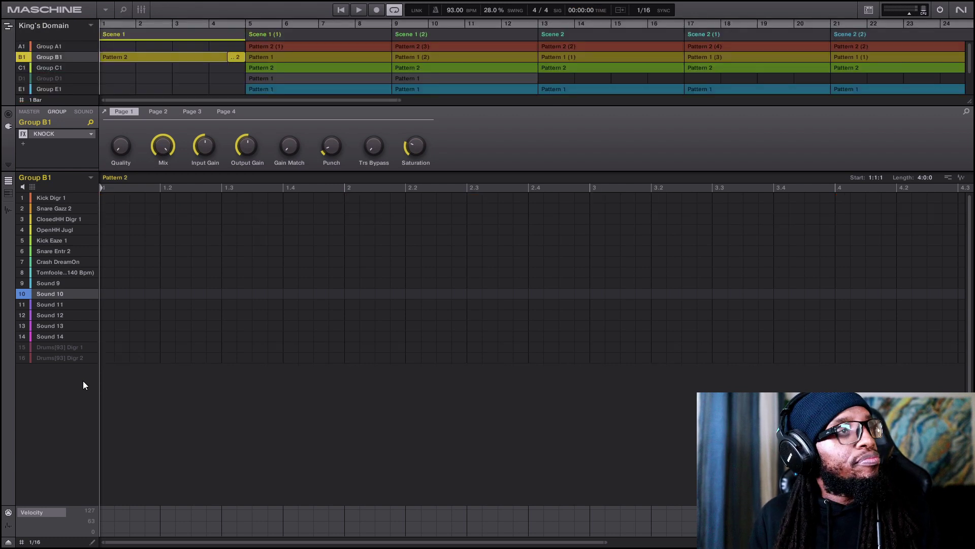
{"action": "left_click", "coordinate": [319, 56]}
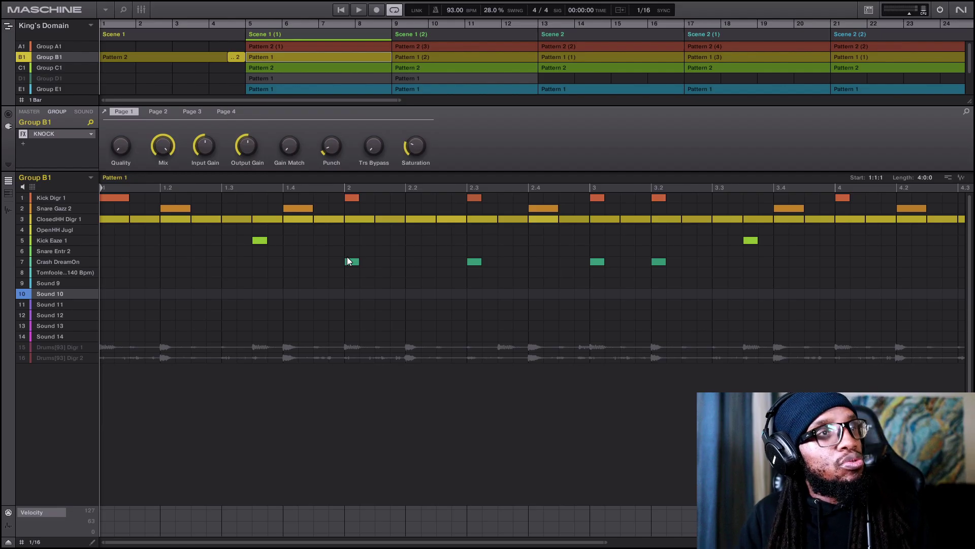
{"action": "key", "text": "ctrl+i"}
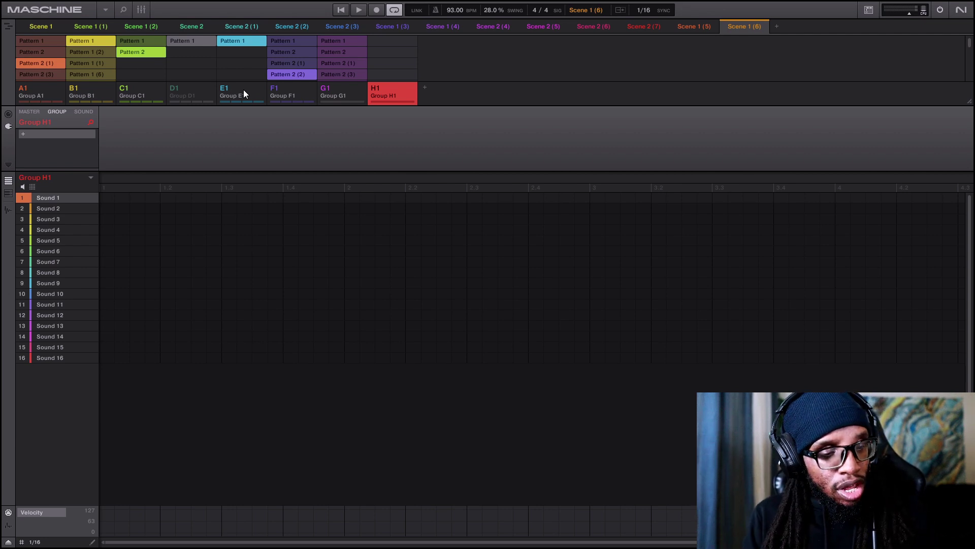
Step: Create empty groups A2–G2 after Group H1, then select groups E2, D2, C2 and A2 together
{"action": "key", "text": "ctrl+t"}
{"action": "key", "text": "ctrl+t"}
{"action": "key", "text": "ctrl+t"}
{"action": "key", "text": "ctrl+t"}
{"action": "key", "text": "ctrl+t"}
{"action": "key", "text": "ctrl+t"}
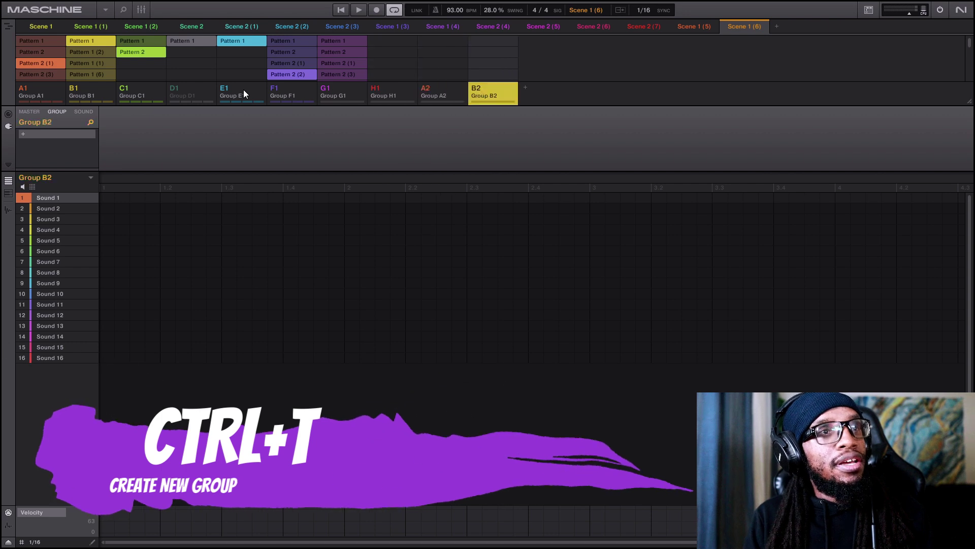
{"action": "key", "text": "ctrl+t"}
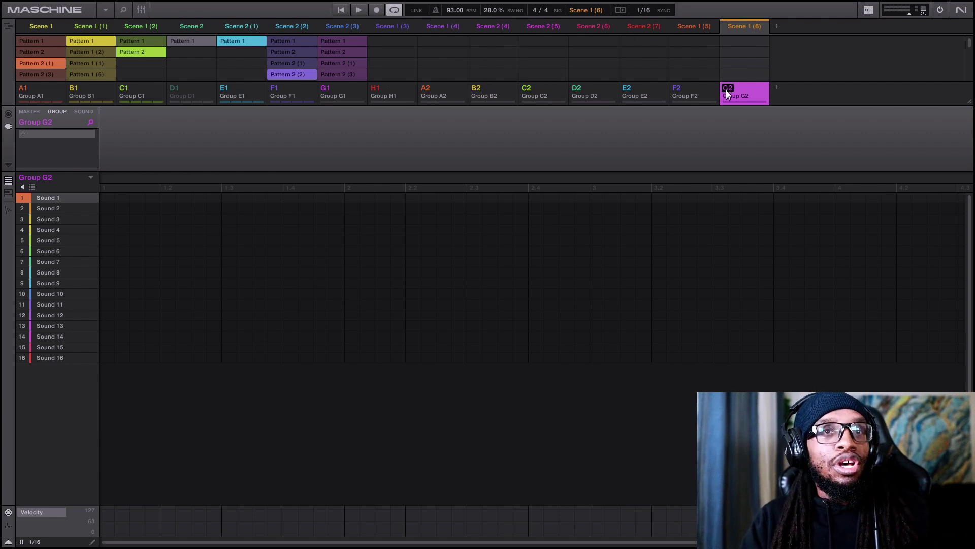
{"action": "left_click", "coordinate": [656, 90], "text": "ctrl"}
{"action": "left_click", "coordinate": [598, 91], "text": "ctrl"}
{"action": "left_click", "coordinate": [550, 92], "text": "ctrl"}
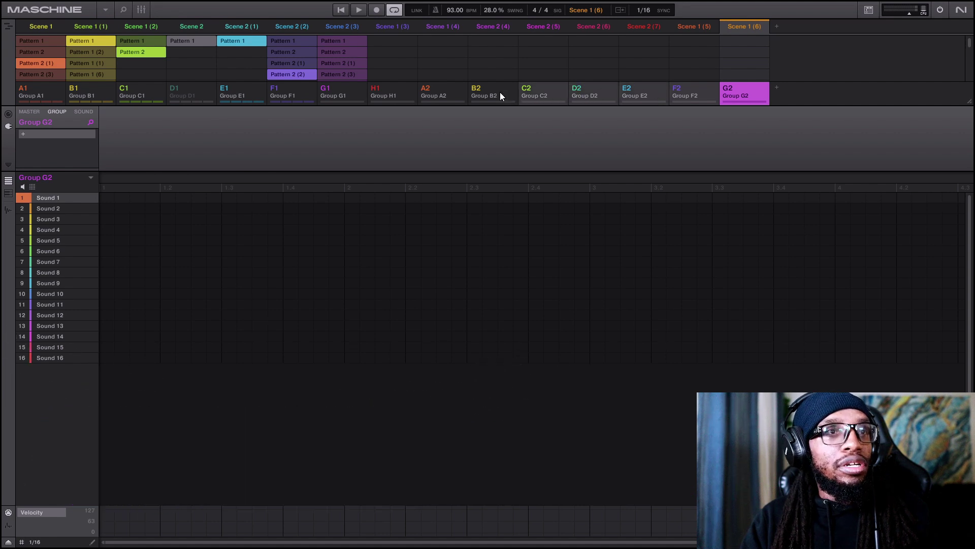
{"action": "left_click", "coordinate": [452, 88], "text": "ctrl"}
Step: Delete the selected new groups, then toggle the mixer and finish back on the arrange view
{"action": "key", "text": "Delete"}
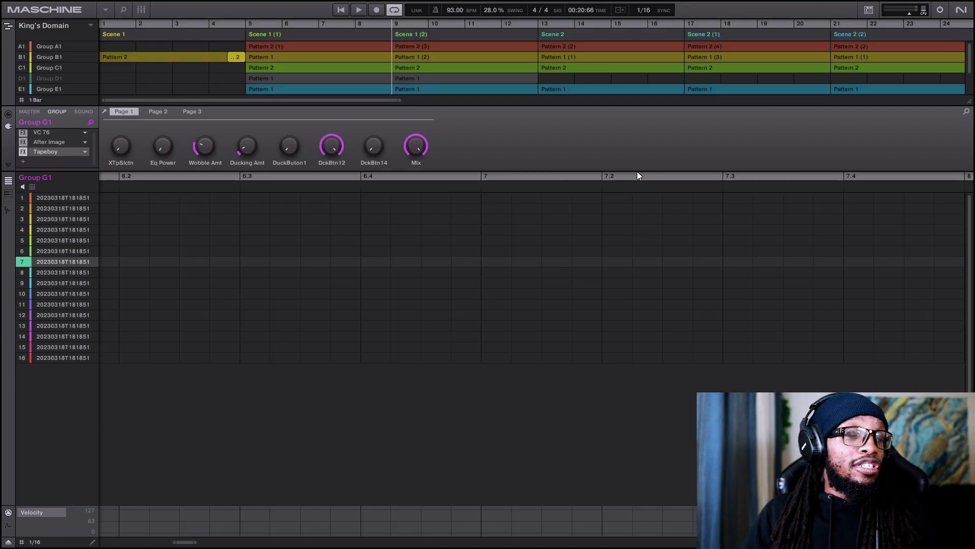
{"action": "key", "text": "ctrl+3"}
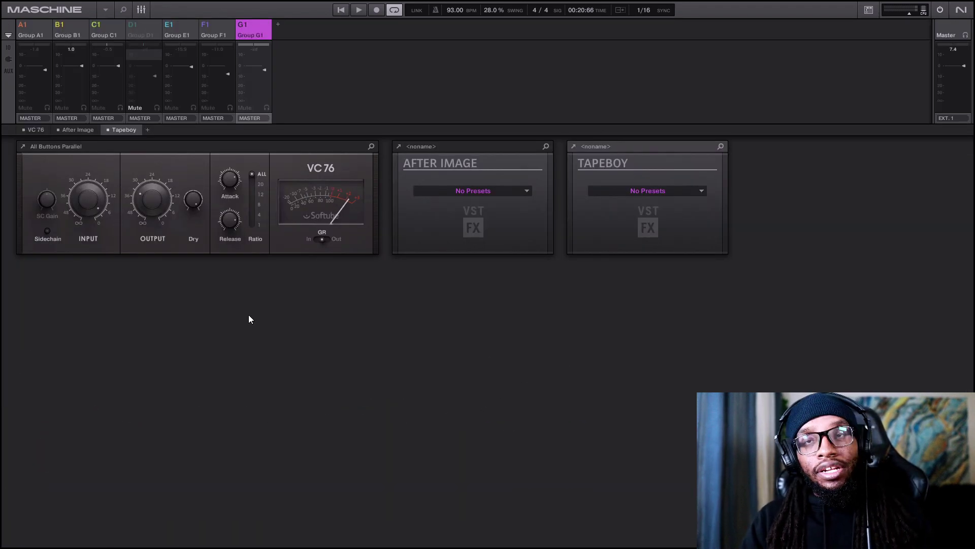
{"action": "key", "text": "Tab"}
{"action": "key", "text": "Tab"}
{"action": "key", "text": "Tab"}
{"action": "key", "text": "Tab"}
{"action": "key", "text": "Tab"}
{"action": "key", "text": "Tab"}
{"action": "key", "text": "Tab"}
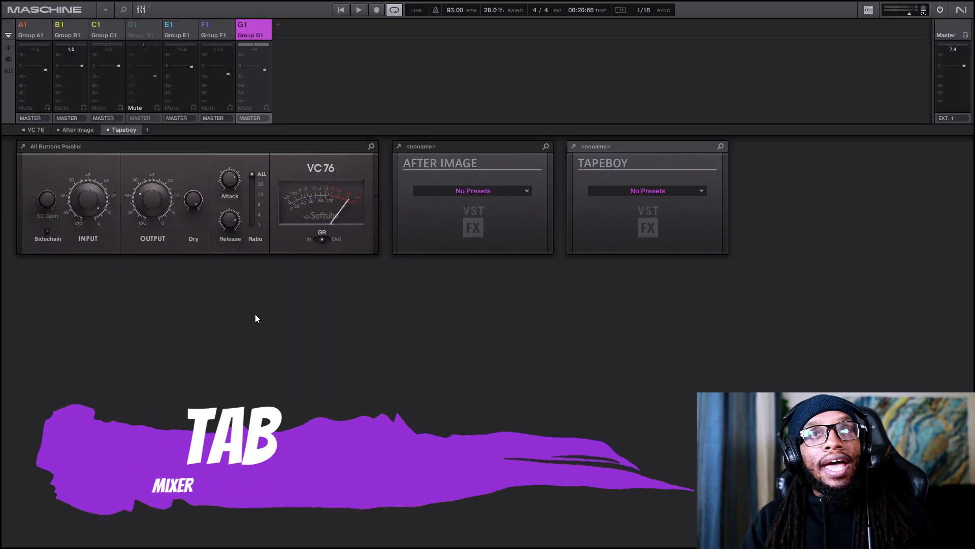
{"action": "key", "text": "Tab"}
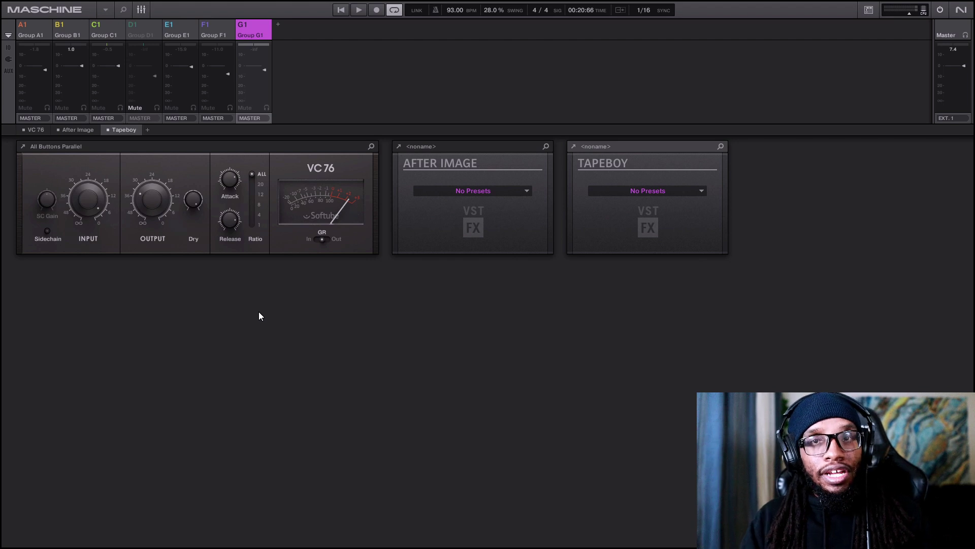
{"action": "left_click", "coordinate": [142, 10]}
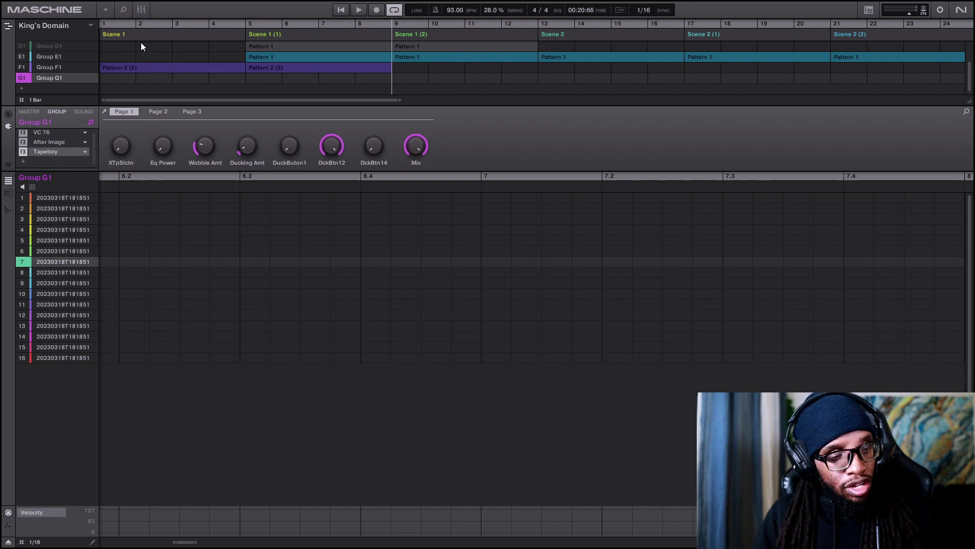
Step: Arm recording, then step through groups B1 and C1 and back to Group A1
{"action": "key", "text": "shift+space"}
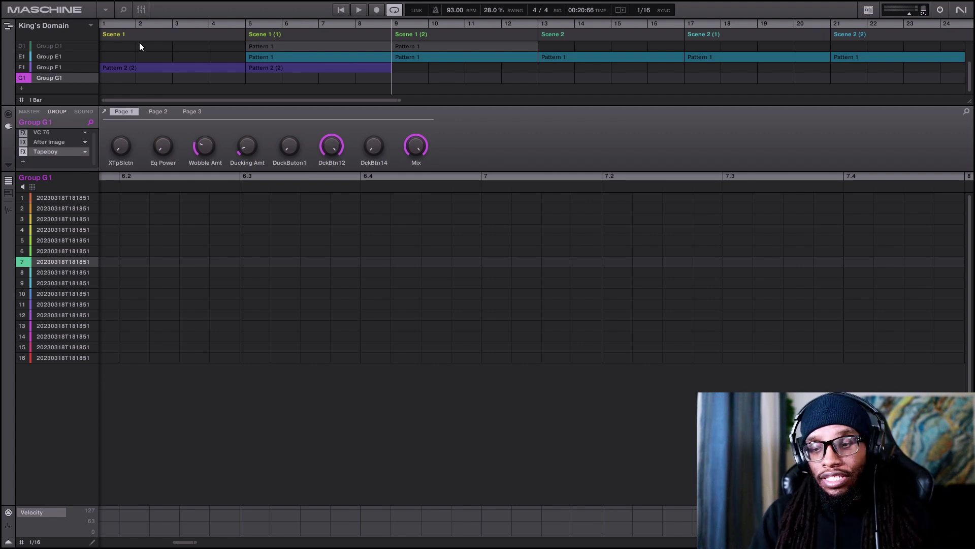
{"action": "key", "text": "shift+space"}
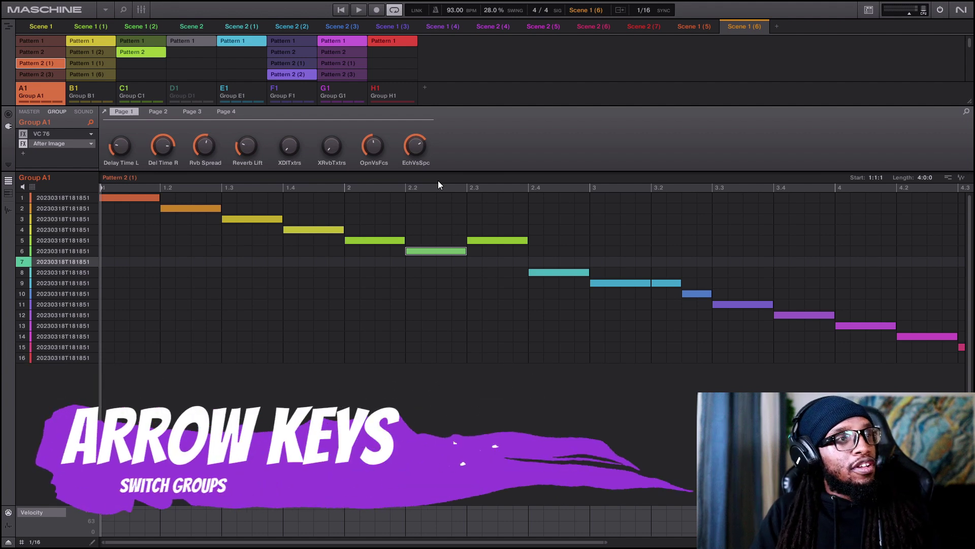
{"action": "key", "text": "Right"}
{"action": "key", "text": "Right"}
{"action": "key", "text": "Right"}
{"action": "key", "text": "Right"}
{"action": "key", "text": "Right"}
{"action": "key", "text": "Right"}
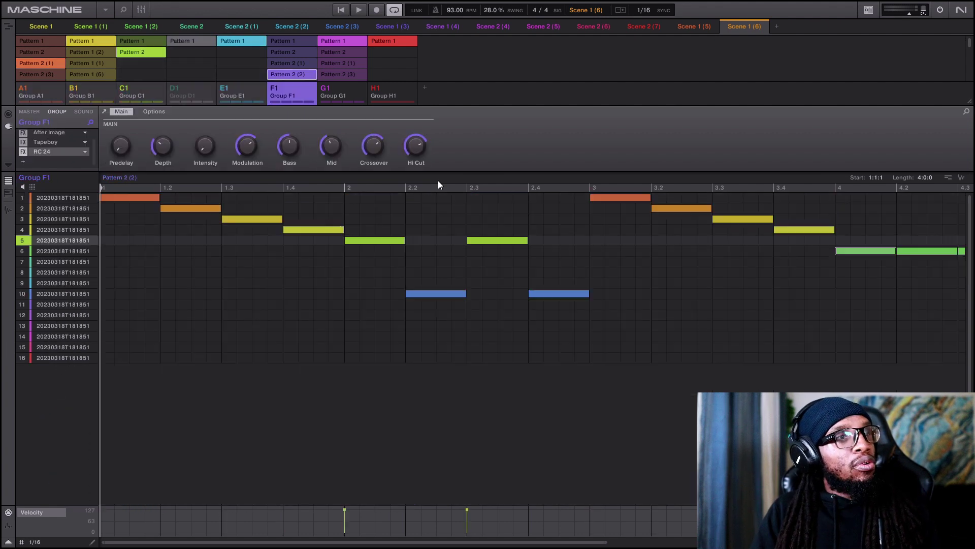
{"action": "key", "text": "Left"}
{"action": "key", "text": "Left"}
{"action": "key", "text": "Left"}
{"action": "key", "text": "Left"}
{"action": "key", "text": "Left"}
{"action": "key", "text": "Left"}
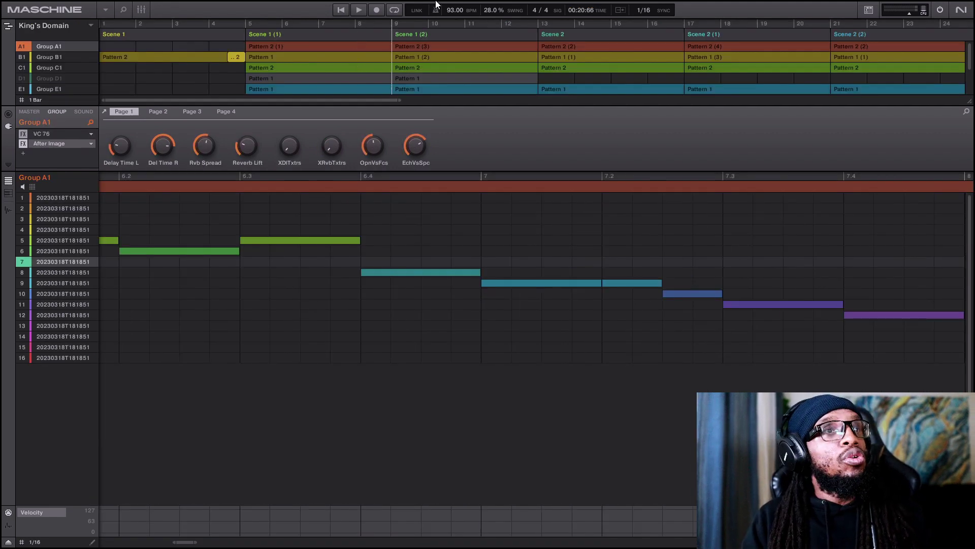
Step: Enable looping, select Scene 1 (1), and loop its bars 5–8 with L
{"action": "left_click", "coordinate": [429, 19]}
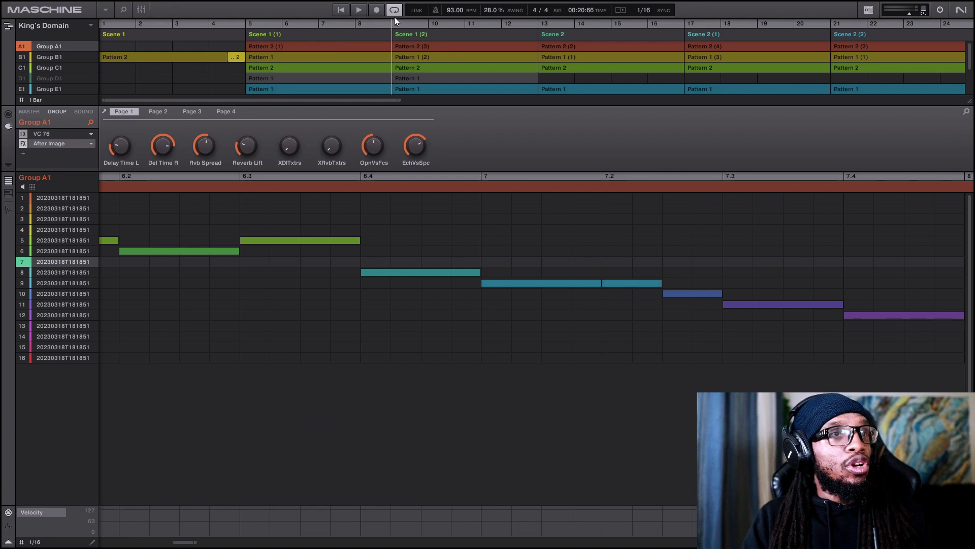
{"action": "left_click", "coordinate": [416, 34]}
{"action": "left_click", "coordinate": [426, 24]}
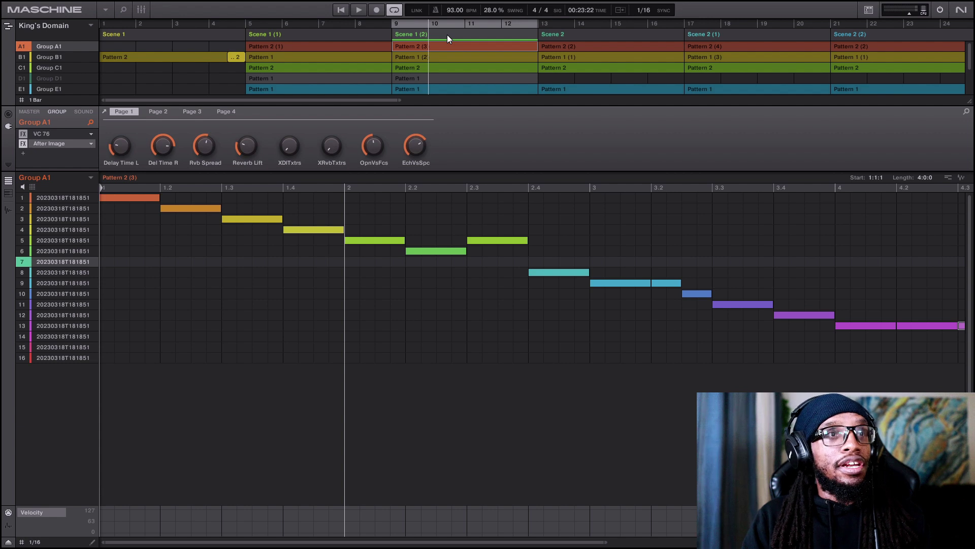
{"action": "left_click", "coordinate": [363, 35]}
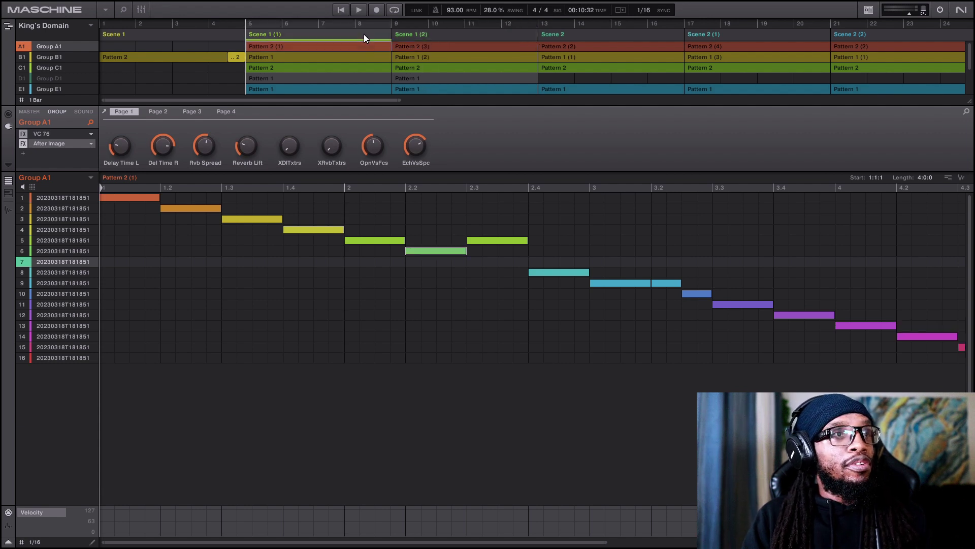
{"action": "key", "text": "l"}
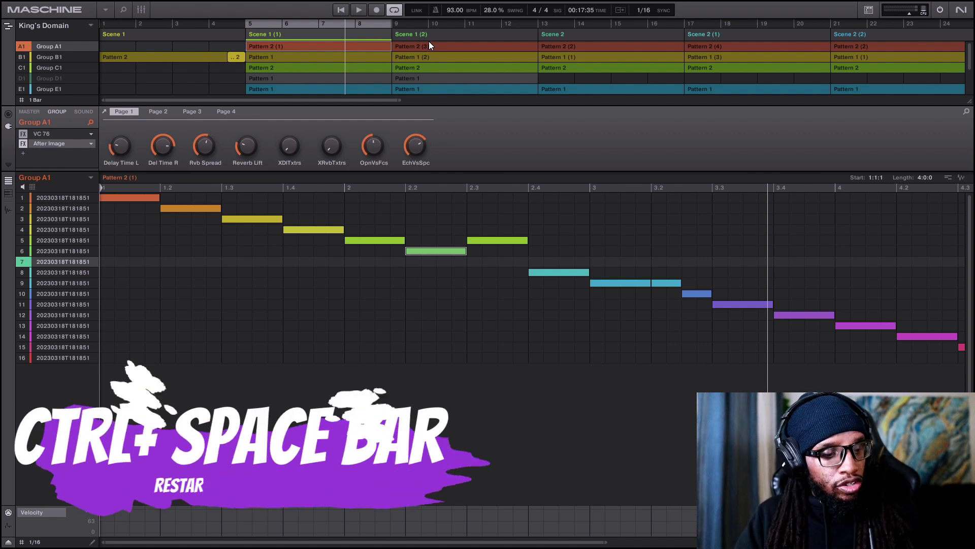
Step: Restart playback from the start with Ctrl+Space, then jump to Scene 2, bars 13–16
{"action": "key", "text": "ctrl+space"}
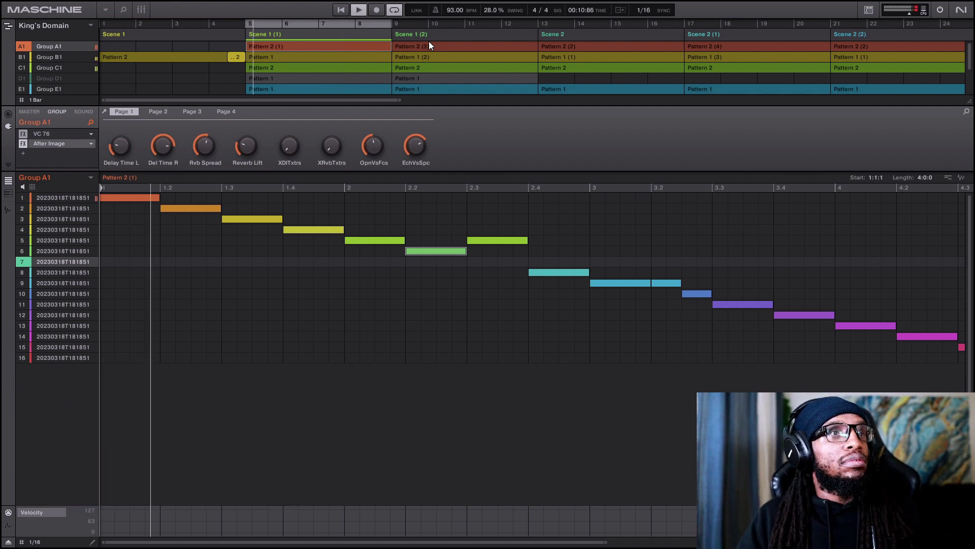
{"action": "key", "text": "ctrl+space"}
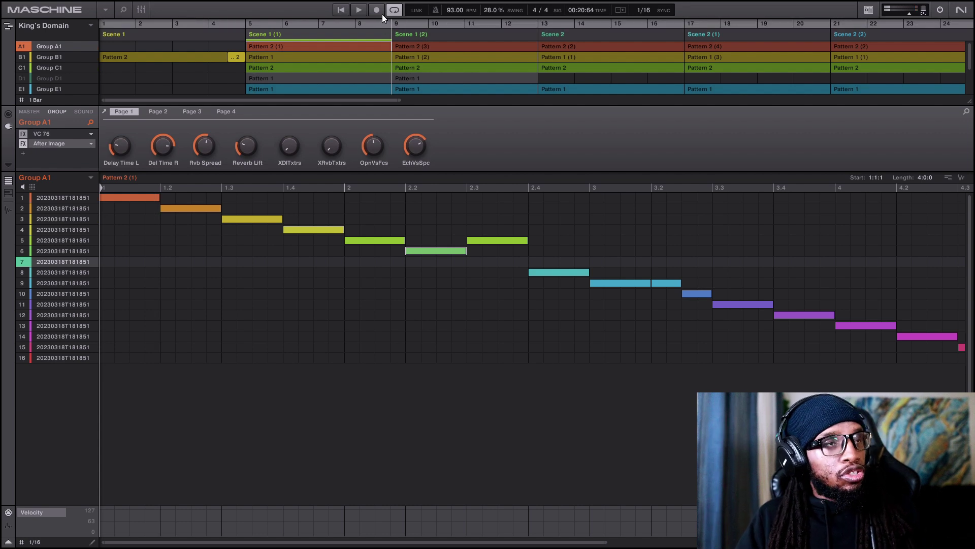
{"action": "key", "text": "space"}
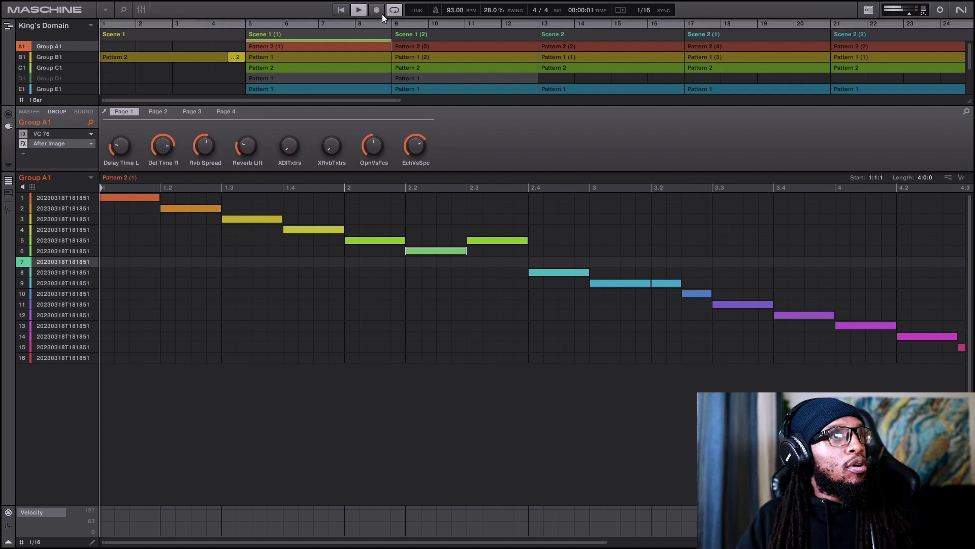
{"action": "left_click", "coordinate": [579, 24]}
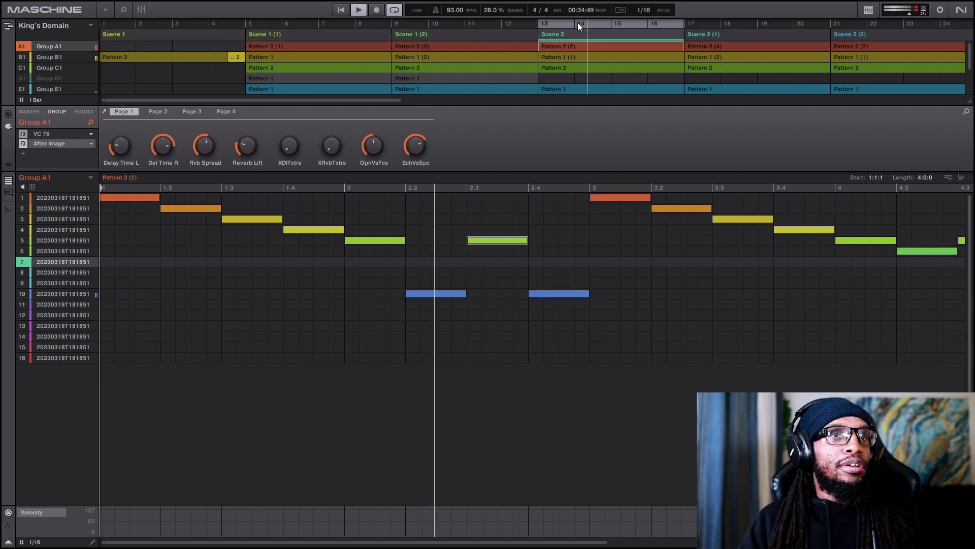